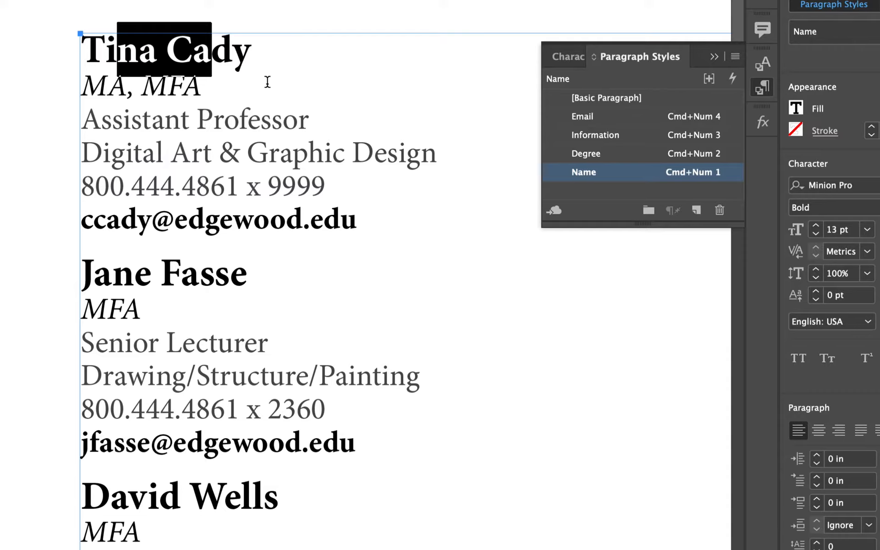
# Step: Reduce the first entry's name to 12 pt, and reapply the Name paragraph style to it with overrides cleared
pyautogui.moveTo(261, 49); pyautogui.dragTo(81, 46)
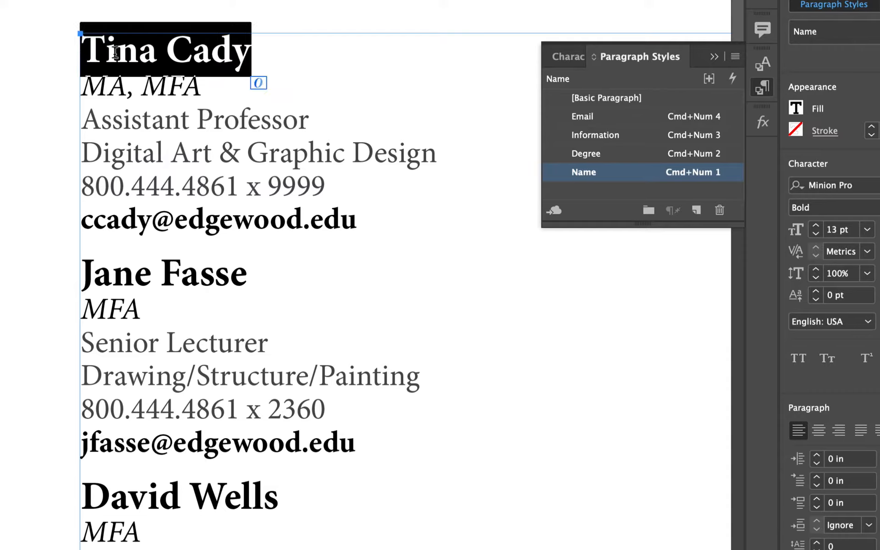
pyautogui.click(817, 233)
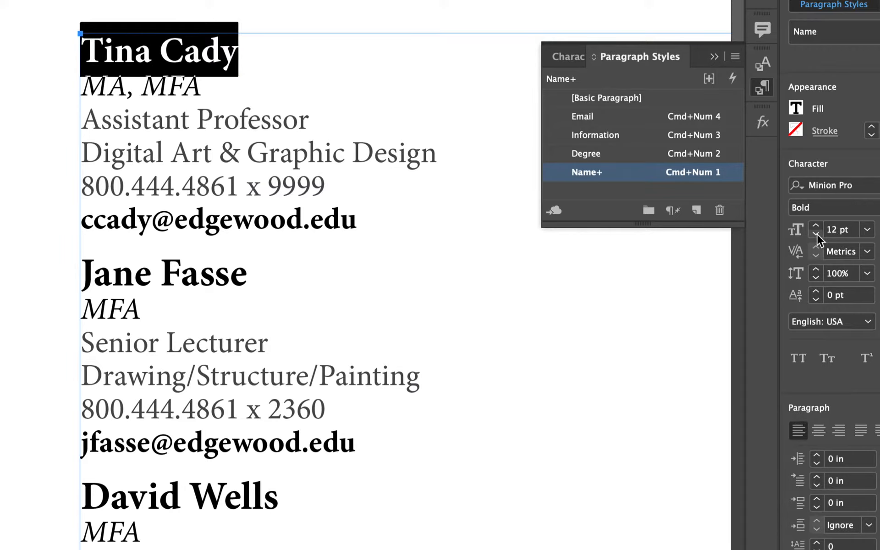
pyautogui.rightClick(618, 171)
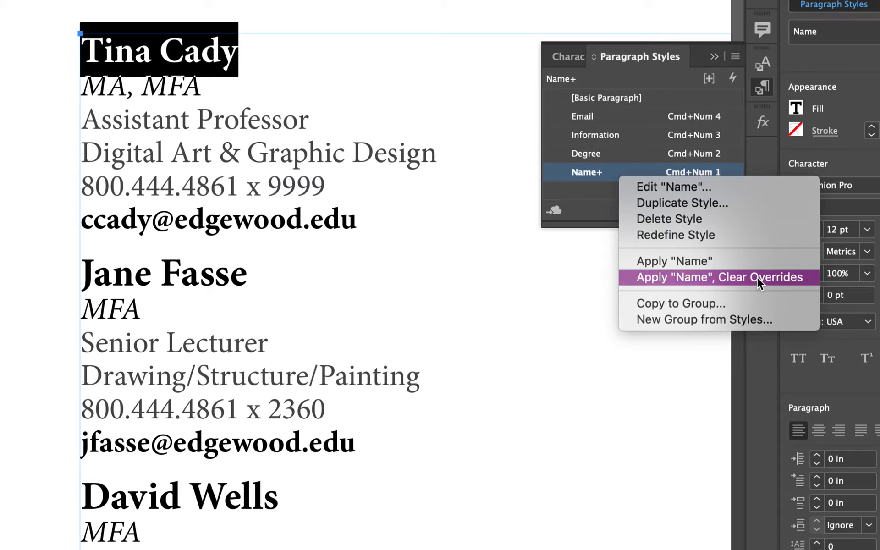
pyautogui.click(721, 279)
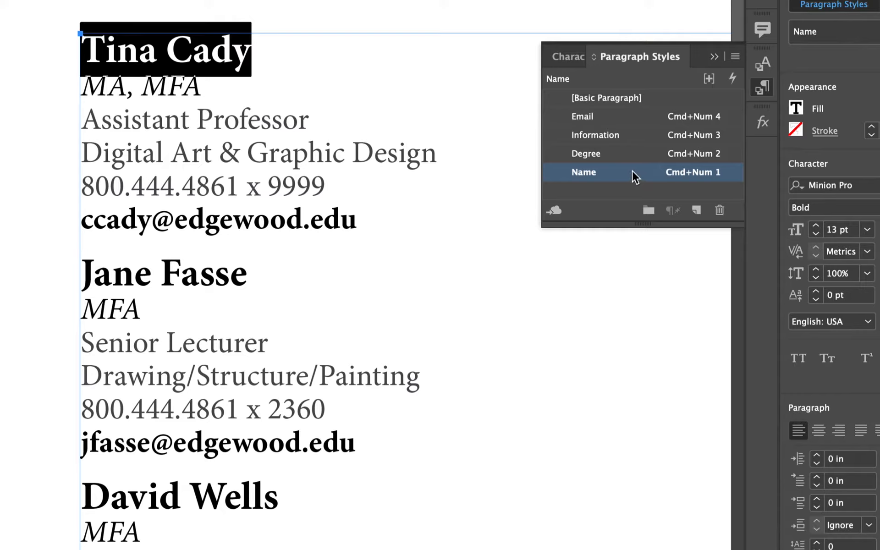
pyautogui.click(255, 176)
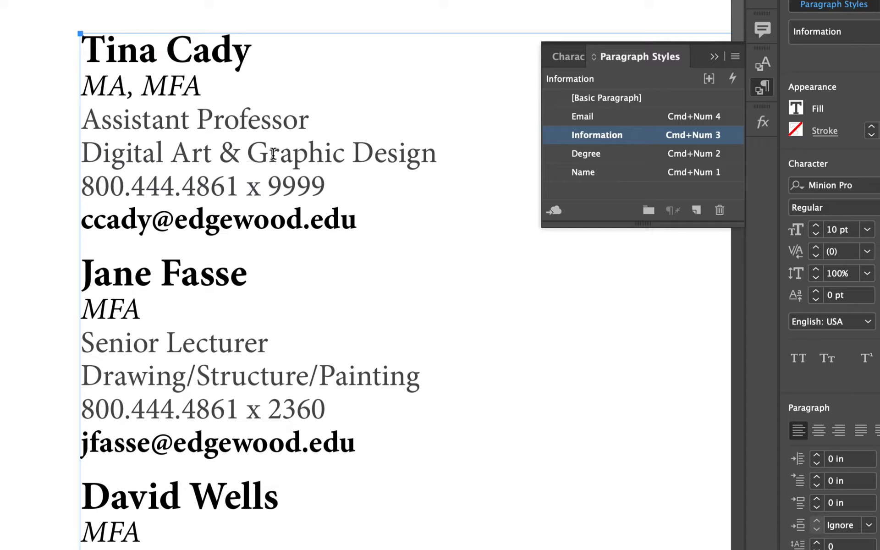
# Step: Start a new character style called "Cyan Characters" with the letter "i" in the first entry's name selected
pyautogui.click(568, 56)
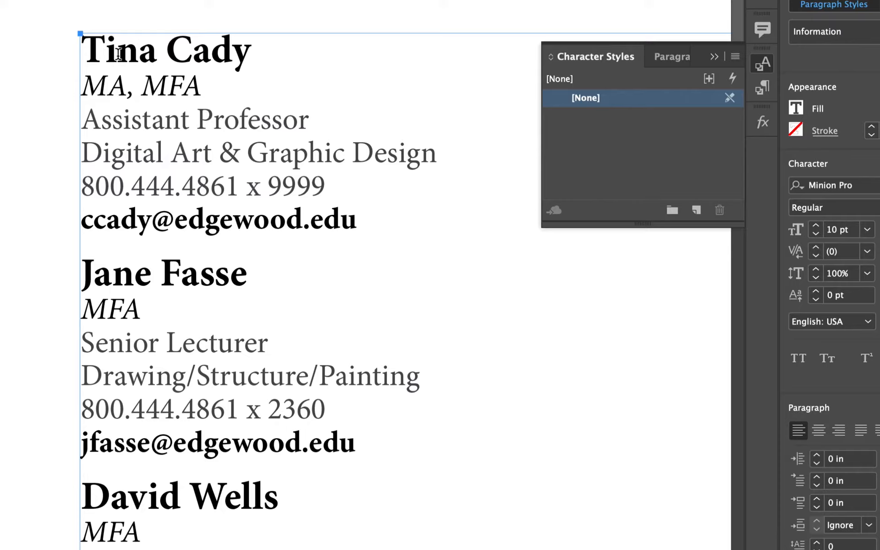
pyautogui.moveTo(118, 55); pyautogui.dragTo(107, 57)
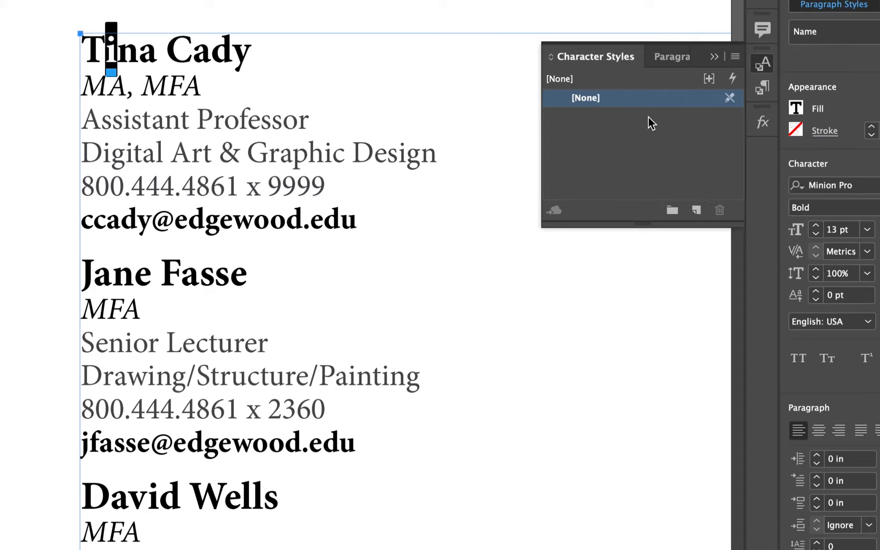
pyautogui.keyDown('alt'); pyautogui.click(696, 212); pyautogui.keyUp('alt')
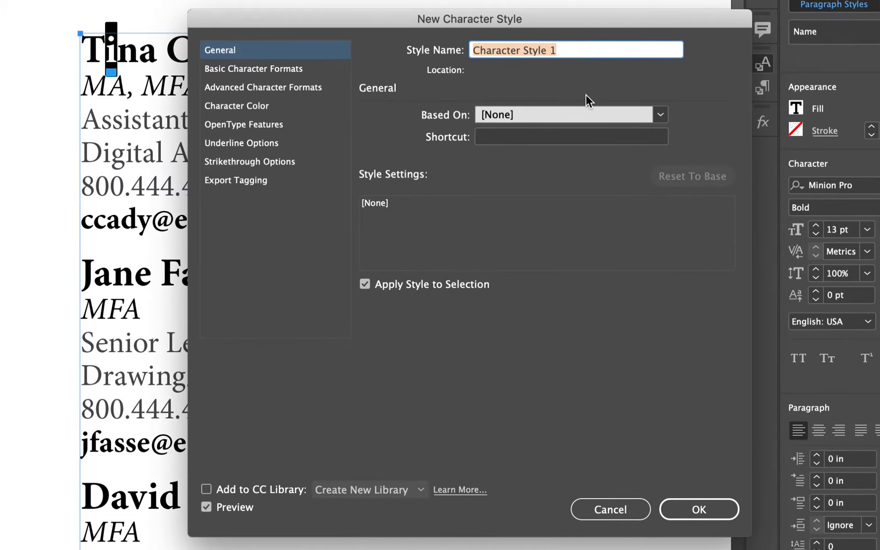
pyautogui.write('Cyan')
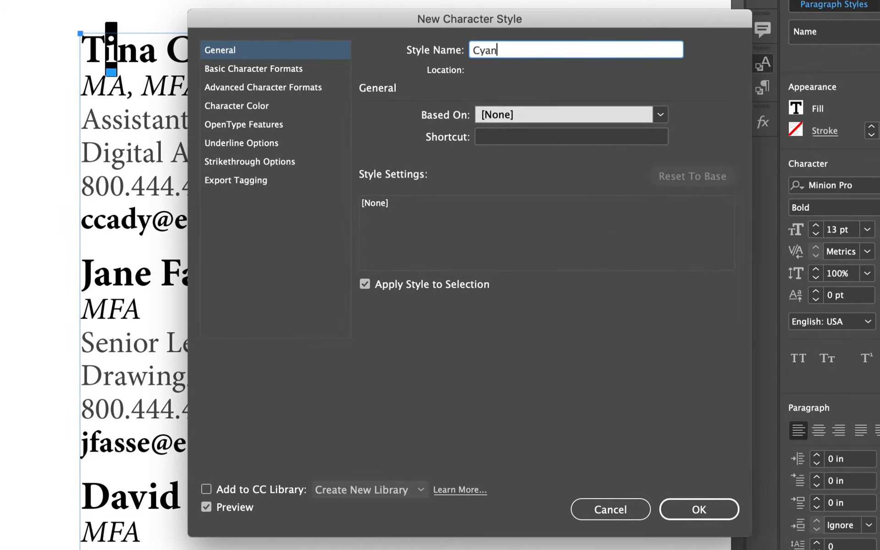
pyautogui.write(' Characters')
# Step: Set the new style's character color to the C=100 M=0 Y=0 K=0 swatch
pyautogui.click(300, 72)
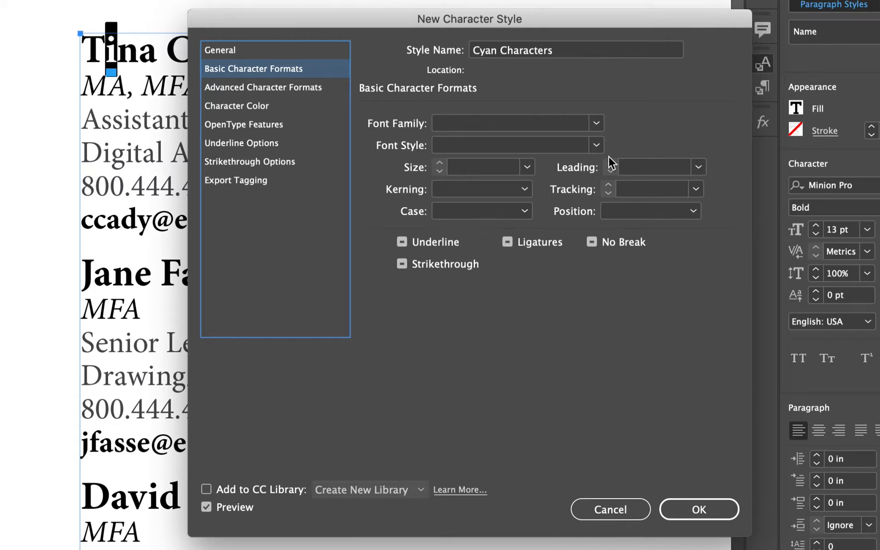
pyautogui.click(287, 89)
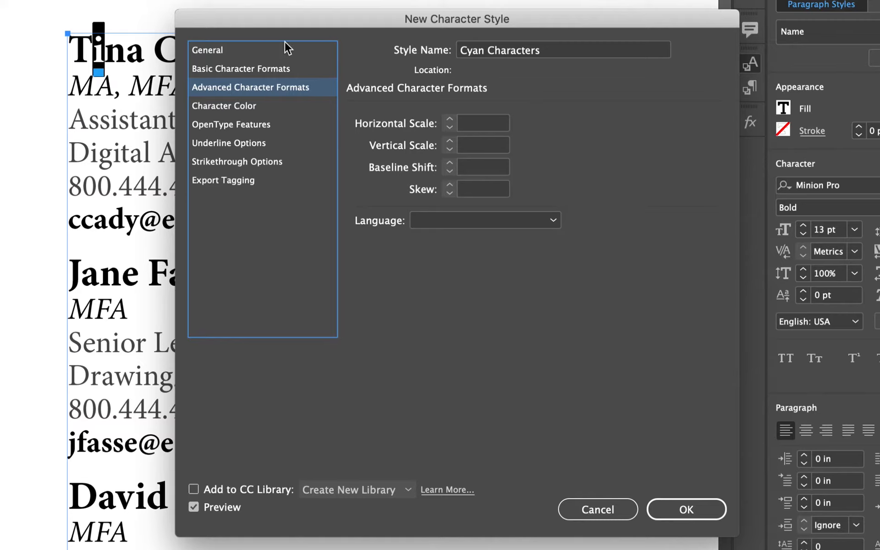
pyautogui.click(267, 110)
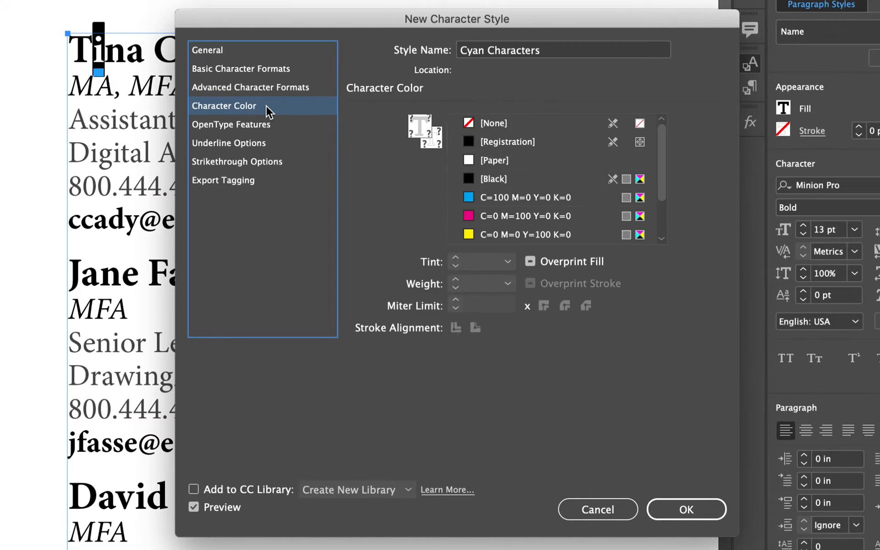
pyautogui.click(501, 198)
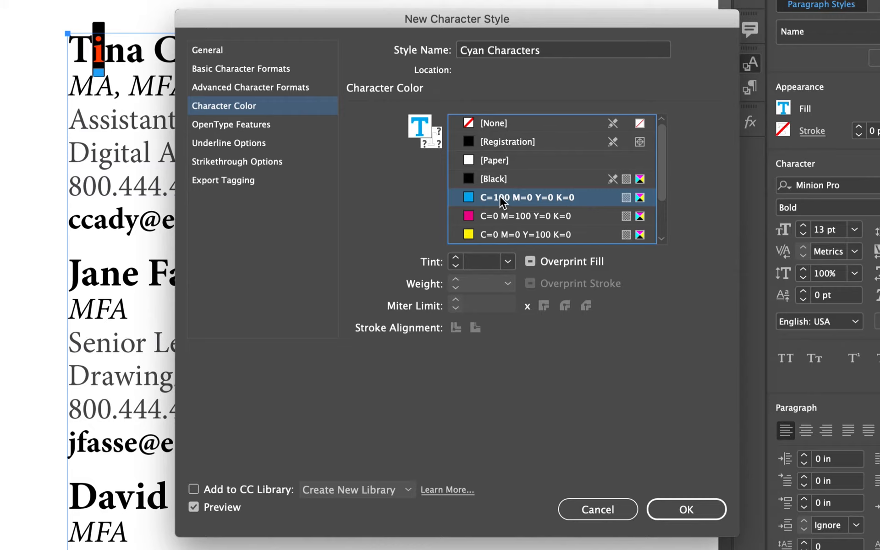
# Step: Assign the shortcut Cmd+Num 5 to the Cyan Characters style and save the style
pyautogui.click(246, 52)
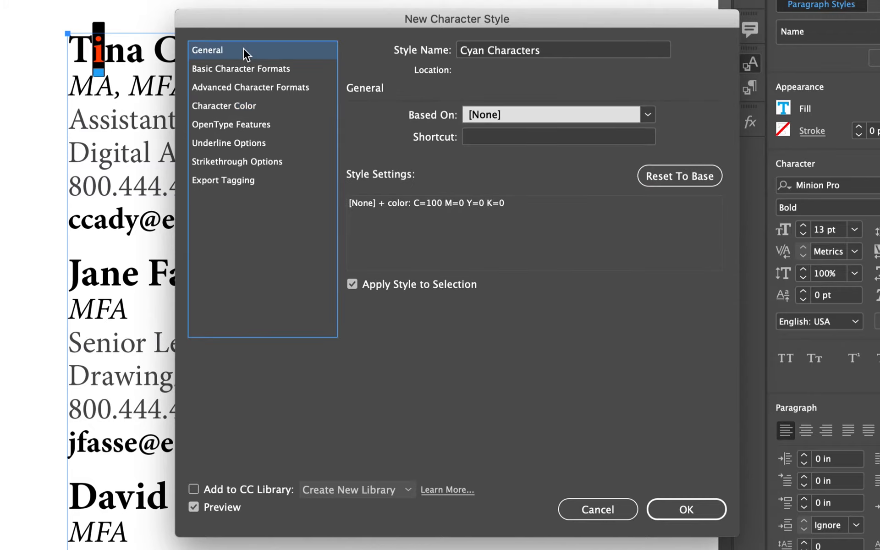
pyautogui.click(490, 137)
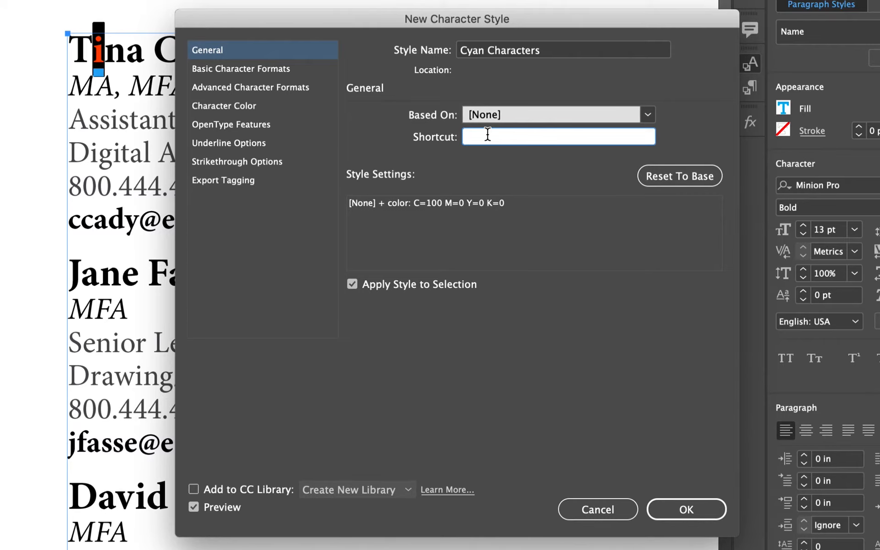
pyautogui.press('super+KP_5')
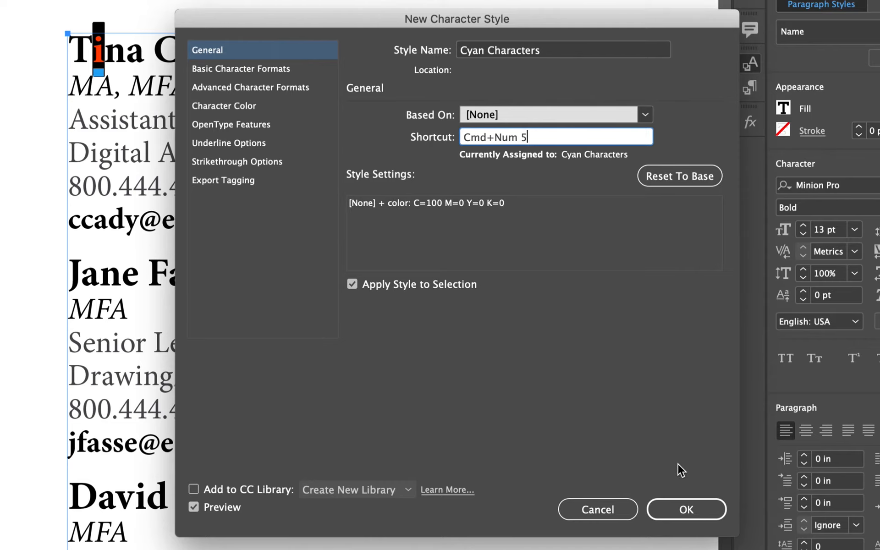
pyautogui.click(687, 509)
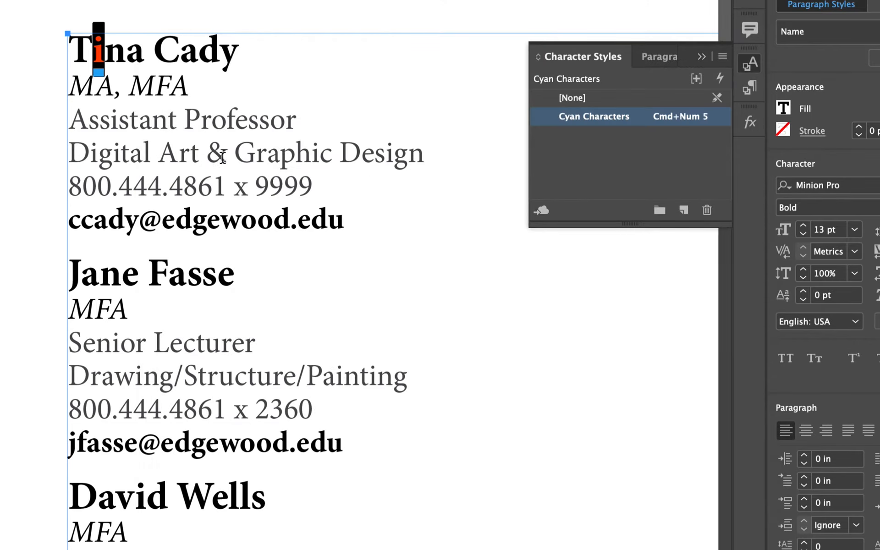
# Step: Apply the Cyan Characters style to "MFA" in the first entry's degree line and to the ampersand in its department line
pyautogui.click(155, 92)
pyautogui.moveTo(130, 88); pyautogui.dragTo(188, 94)
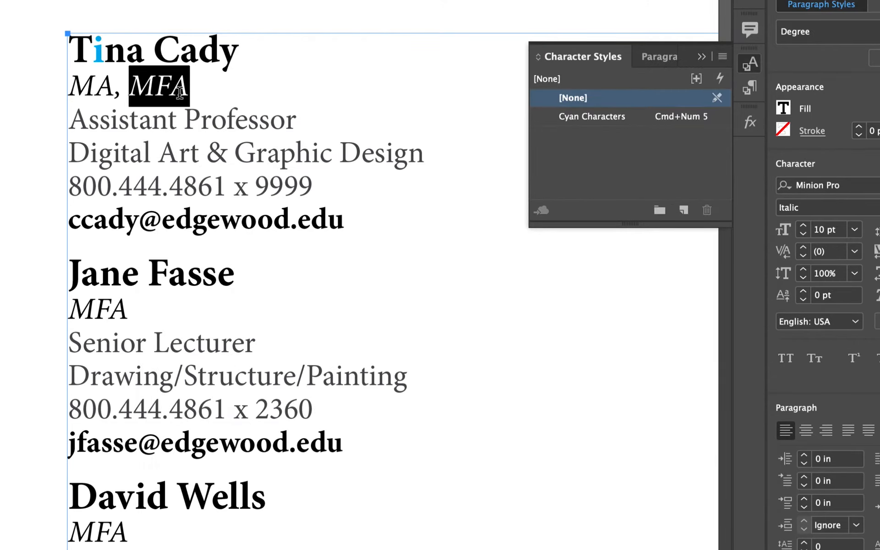
pyautogui.press('super+KP_5')
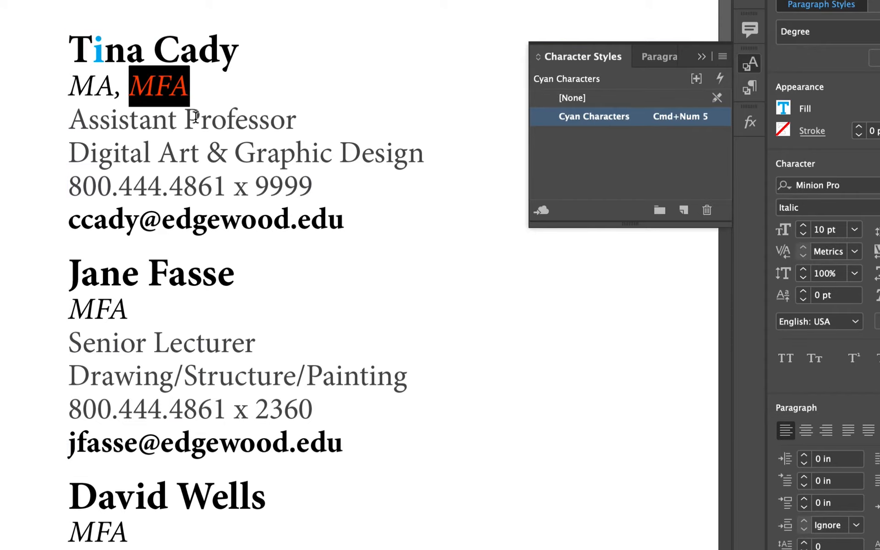
pyautogui.moveTo(209, 156); pyautogui.dragTo(228, 156)
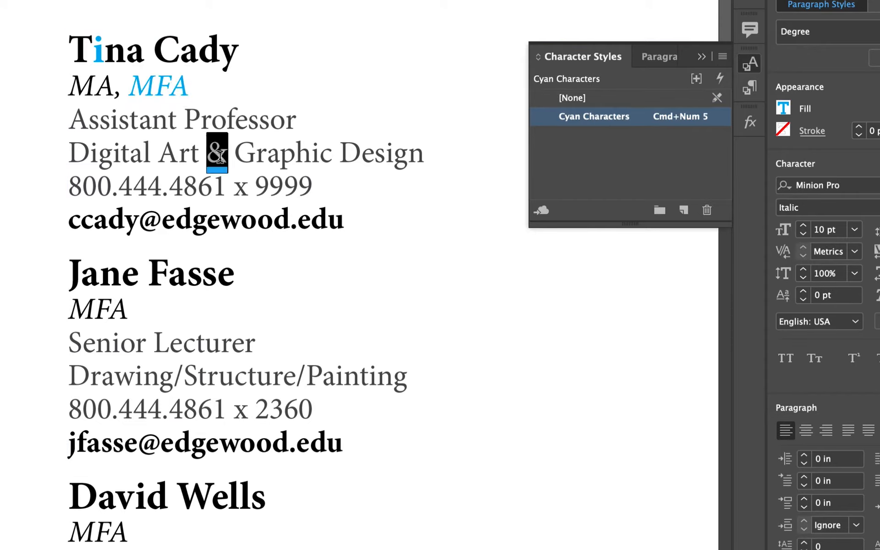
pyautogui.click(597, 117)
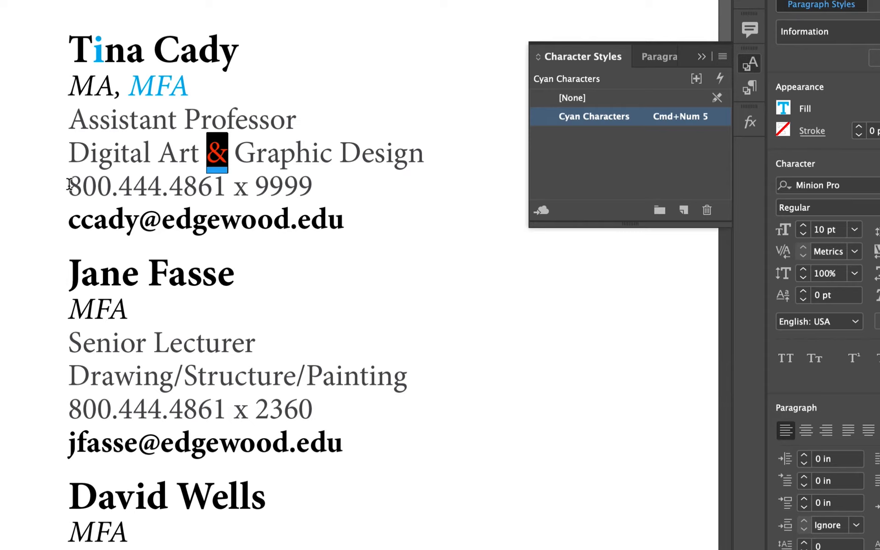
# Step: Apply the Cyan Characters style to the first entry's phone area code and to the "d" in its email ending
pyautogui.moveTo(69, 186); pyautogui.dragTo(111, 185)
pyautogui.press('super+KP_5')
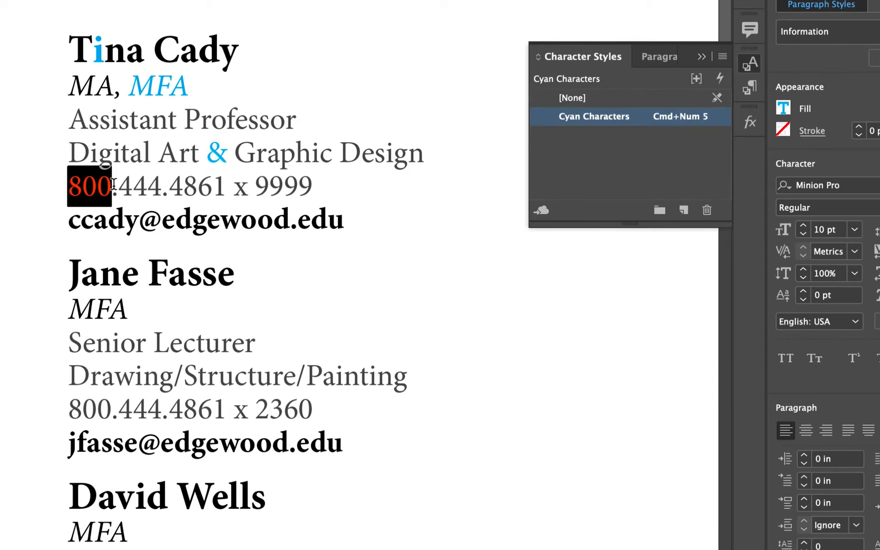
pyautogui.moveTo(329, 226); pyautogui.dragTo(316, 224)
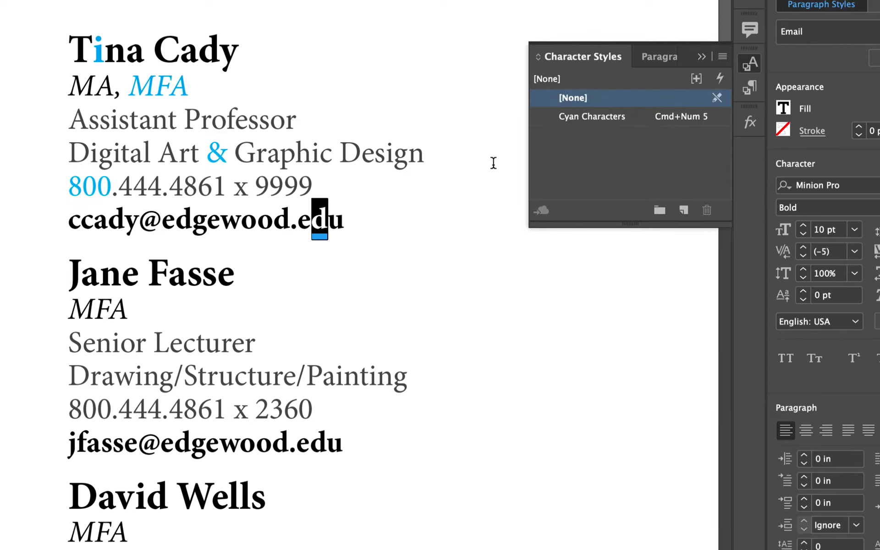
pyautogui.click(609, 117)
# Step: Check which character style and paragraph style apply to the ampersand in the first entry's department line
pyautogui.click(293, 156)
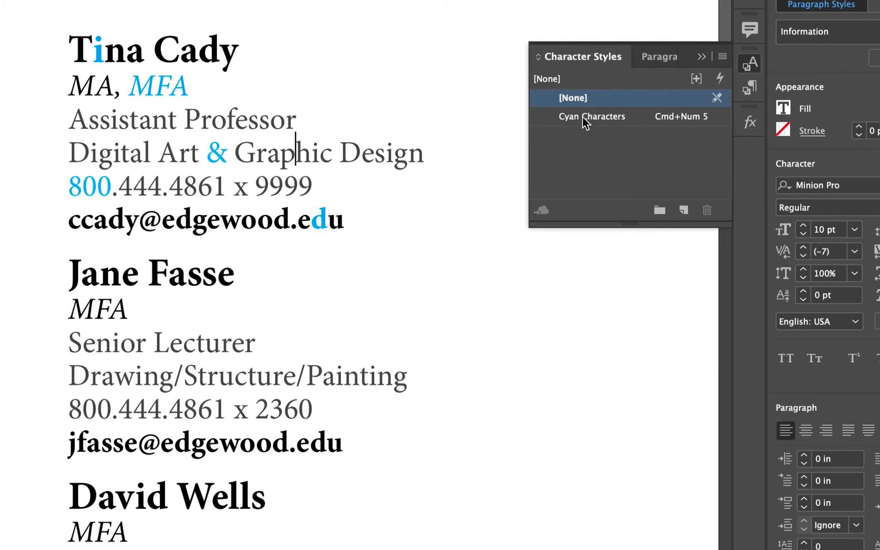
pyautogui.doubleClick(216, 153)
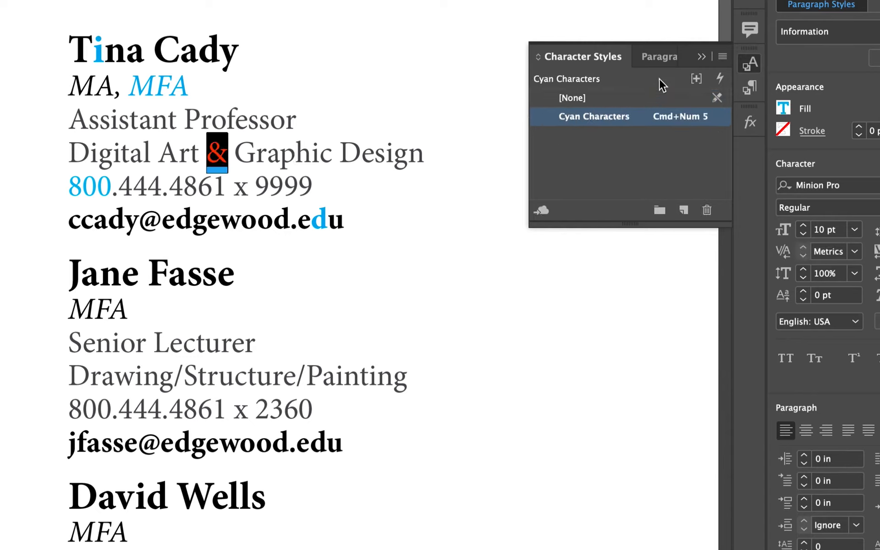
pyautogui.click(660, 56)
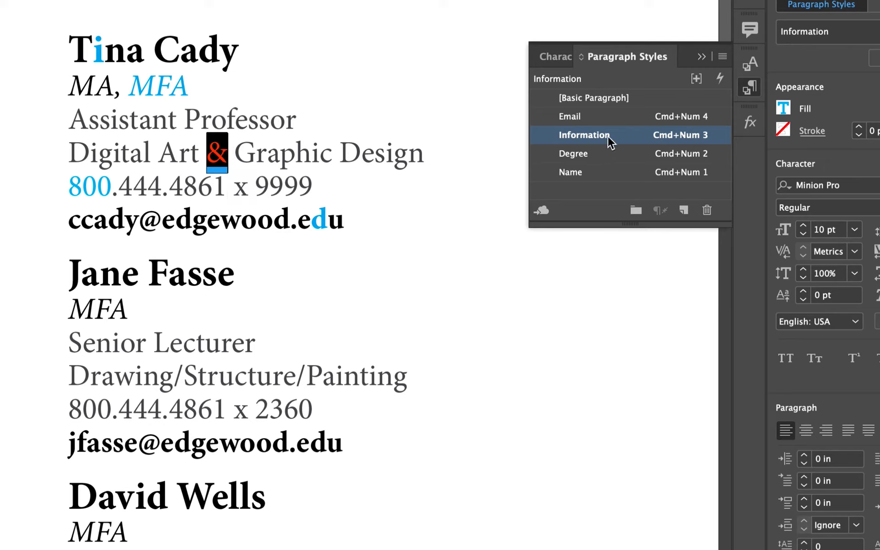
pyautogui.click(228, 153)
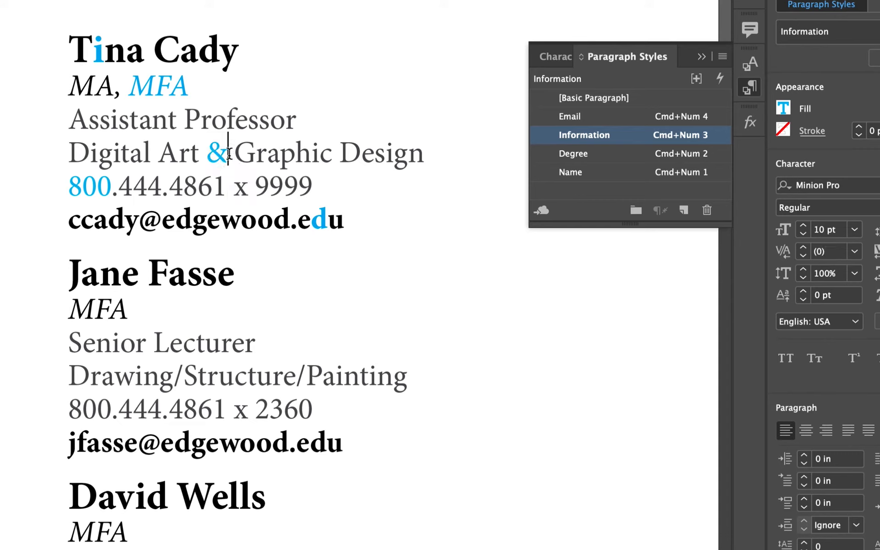